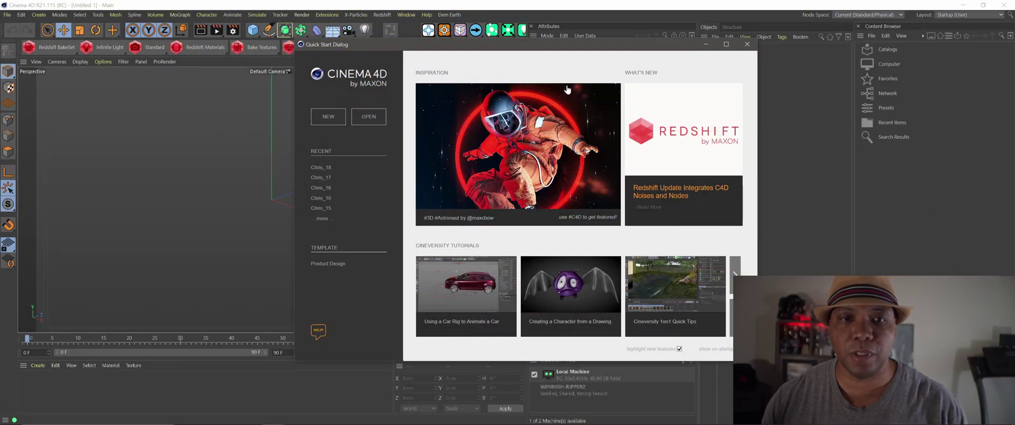
- Look up the New Versions Announcements (Experimental 3.0 Builds) section of the Redshift forums in the web browser, and return to Cinema 4D
{"action": "left_click_drag", "start_coordinate": [532, 48], "coordinate": [512, 48]}
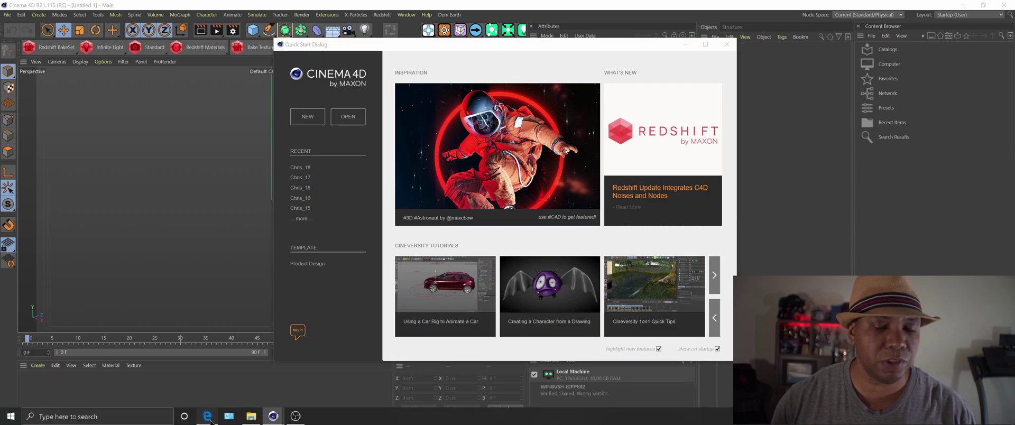
{"action": "left_click", "coordinate": [207, 416]}
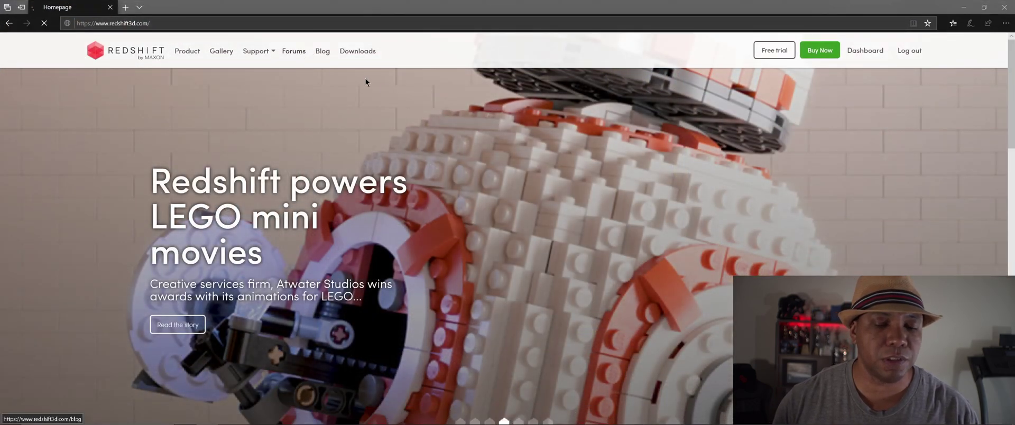
{"action": "left_click", "coordinate": [297, 53]}
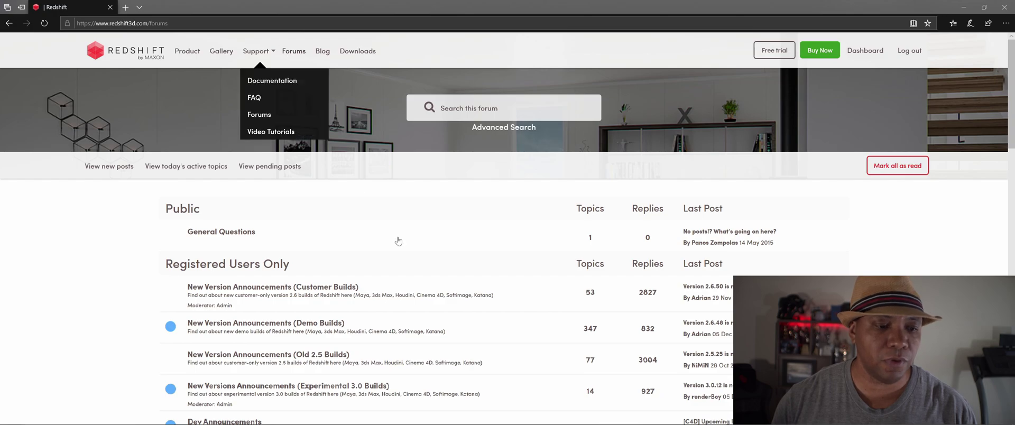
{"action": "scroll", "coordinate": [461, 272], "scroll_direction": "down", "scroll_amount": 3}
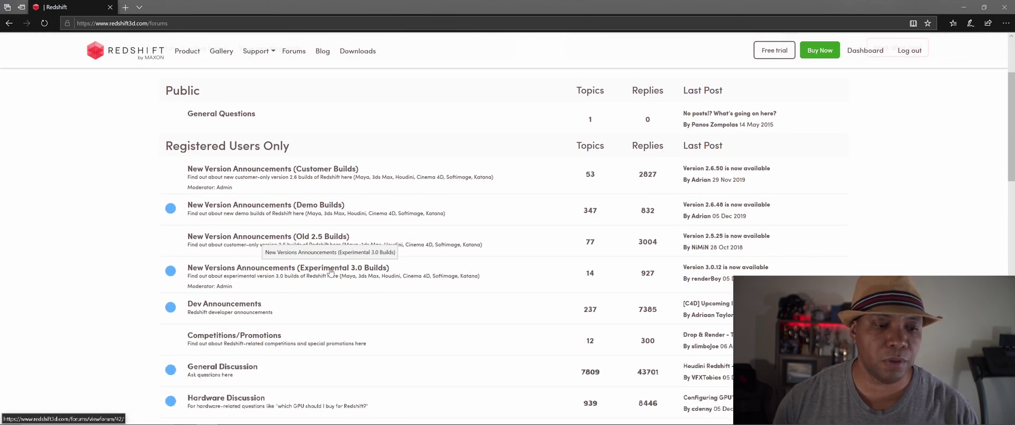
{"action": "left_click", "coordinate": [357, 270]}
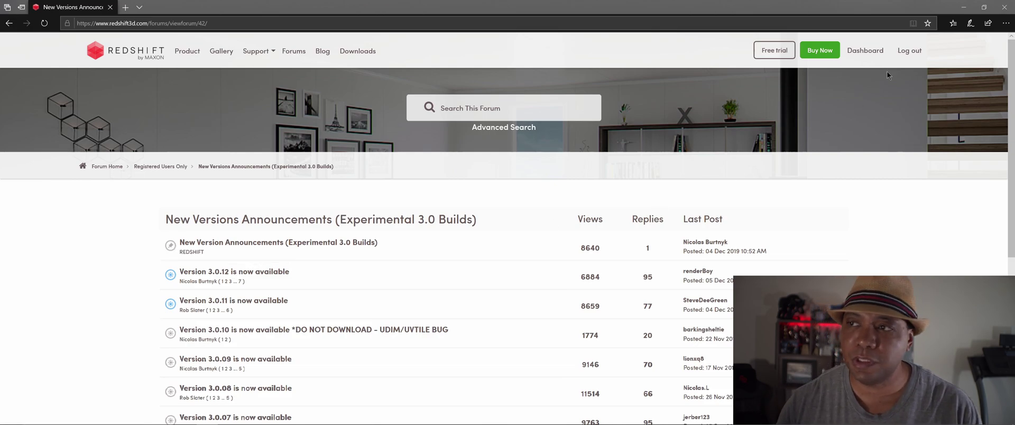
{"action": "left_click", "coordinate": [1003, 7]}
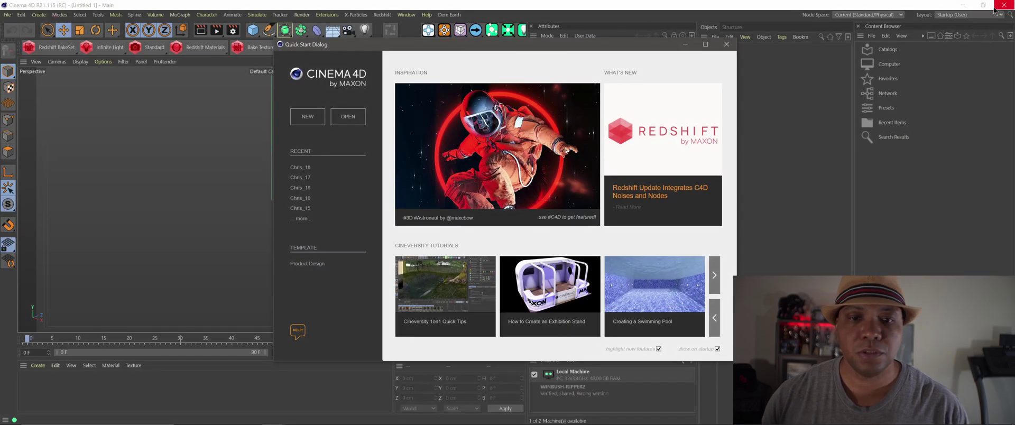
- Dismiss the Quick Start dialog and switch the interface layout to Startup
{"action": "left_click", "coordinate": [727, 45]}
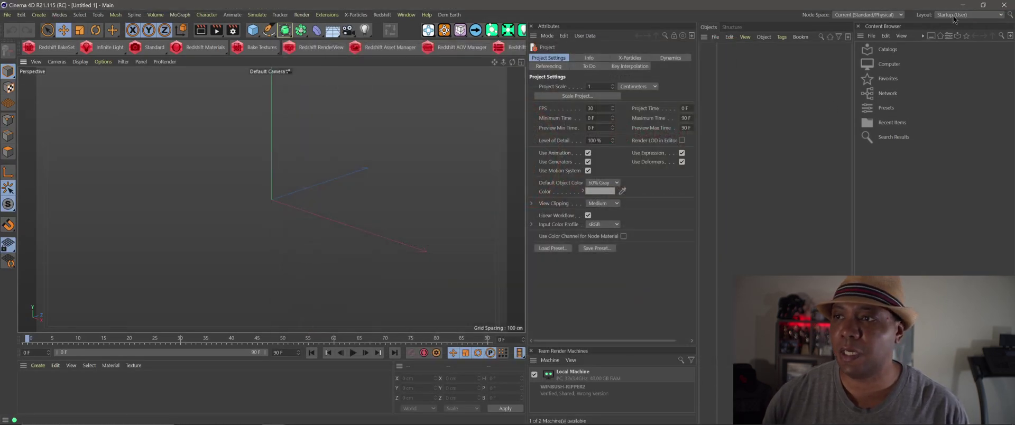
{"action": "left_click", "coordinate": [954, 15]}
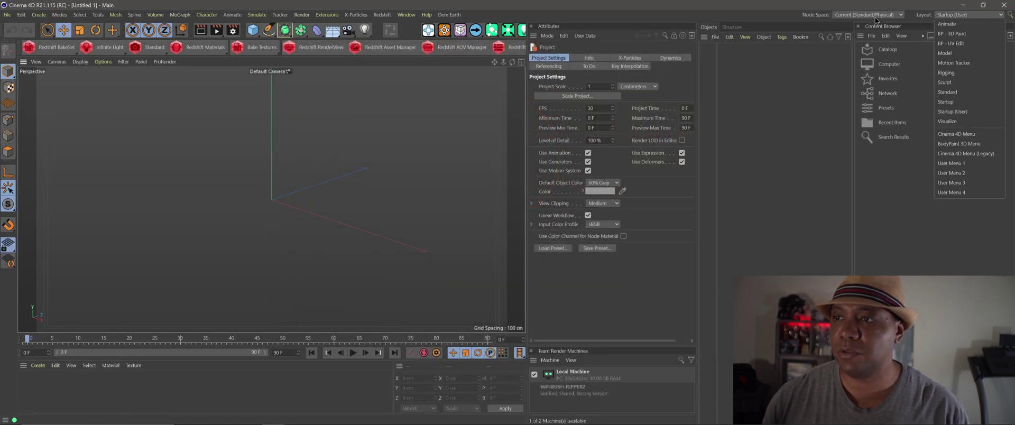
{"action": "left_click", "coordinate": [950, 100]}
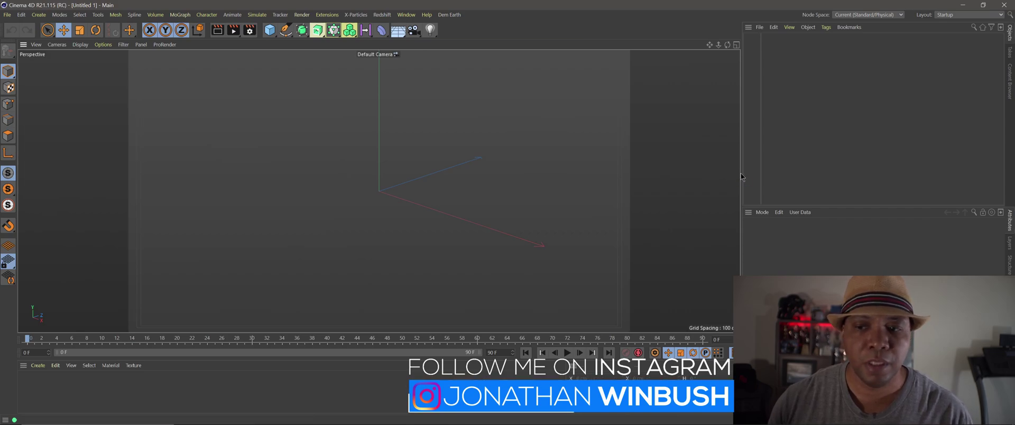
- Set the renderer to Redshift in the render settings
{"action": "left_click", "coordinate": [250, 33]}
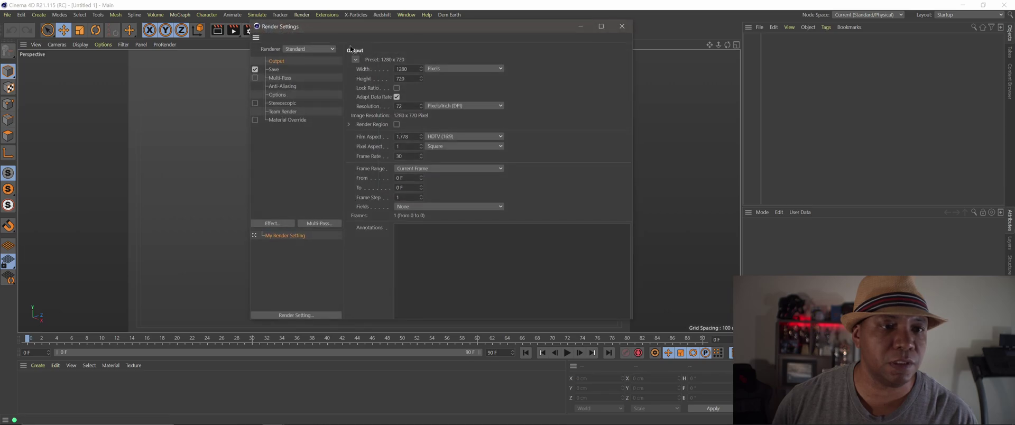
{"action": "left_click", "coordinate": [303, 49]}
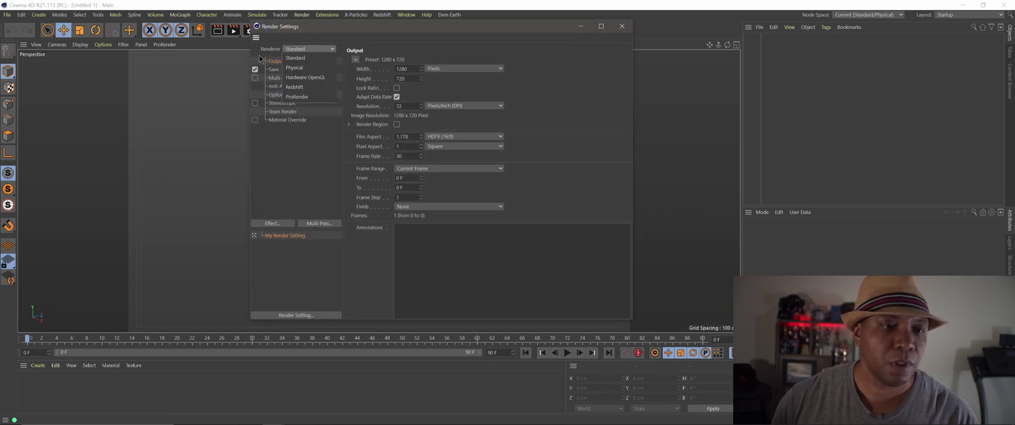
{"action": "left_click", "coordinate": [299, 87]}
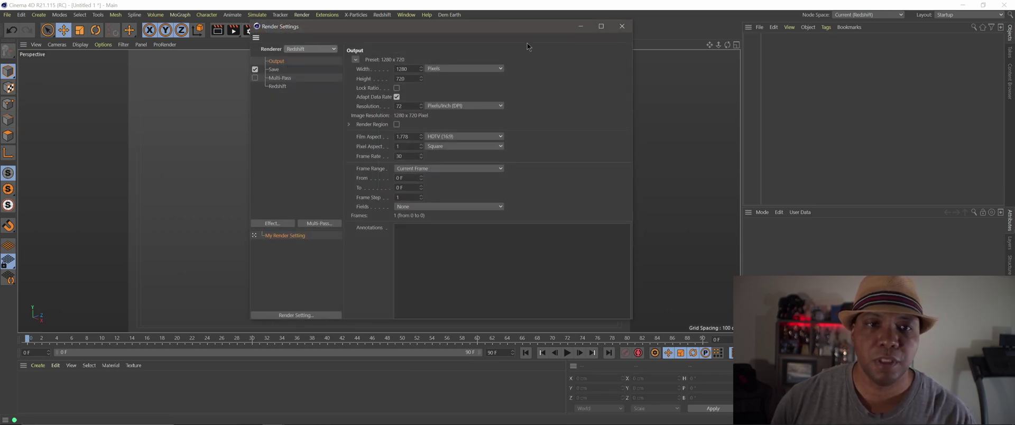
{"action": "left_click_drag", "start_coordinate": [516, 31], "coordinate": [469, 42]}
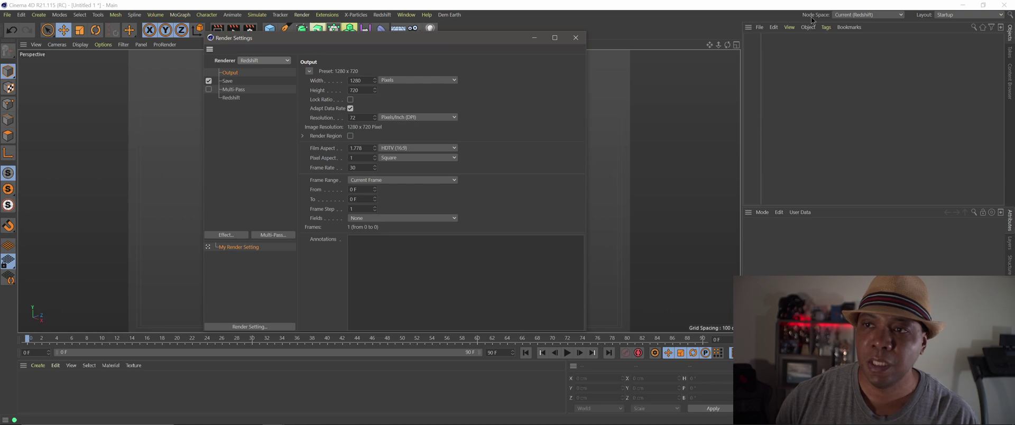
- Switch the renderer to Standard and back to Redshift to compare the effect on the node space
{"action": "left_click", "coordinate": [258, 62]}
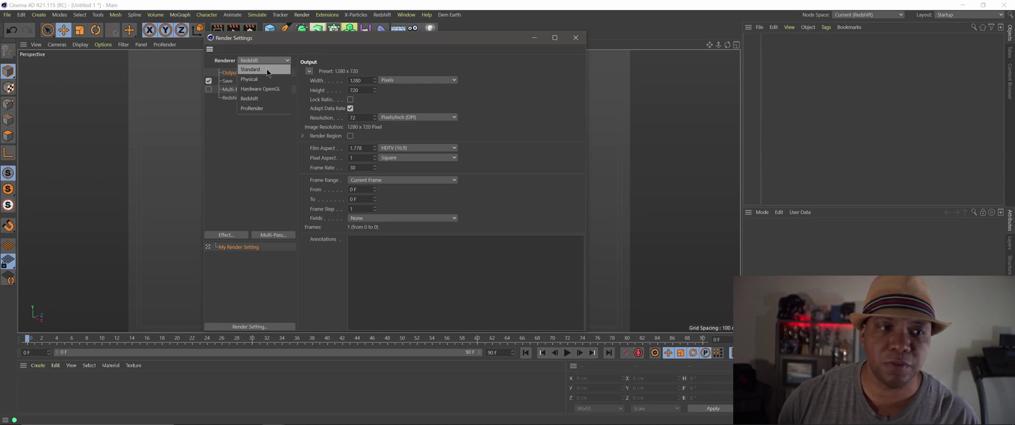
{"action": "left_click", "coordinate": [258, 70]}
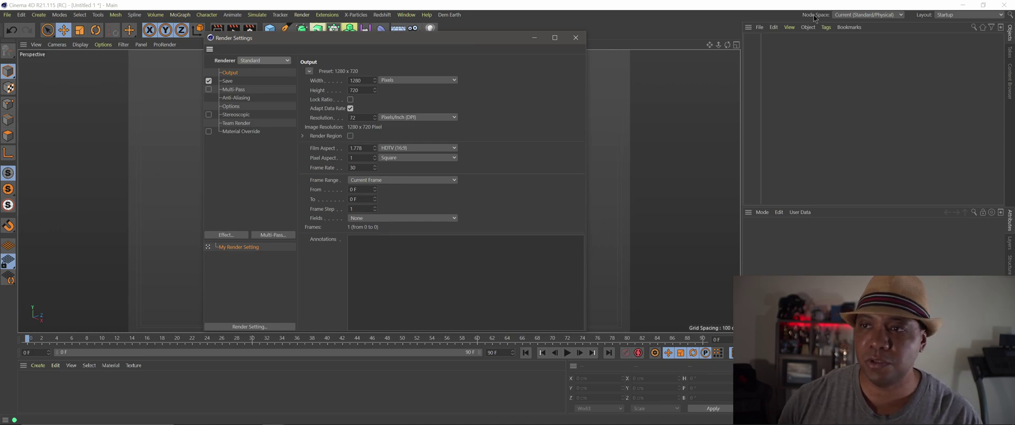
{"action": "left_click", "coordinate": [244, 61]}
{"action": "left_click", "coordinate": [256, 99]}
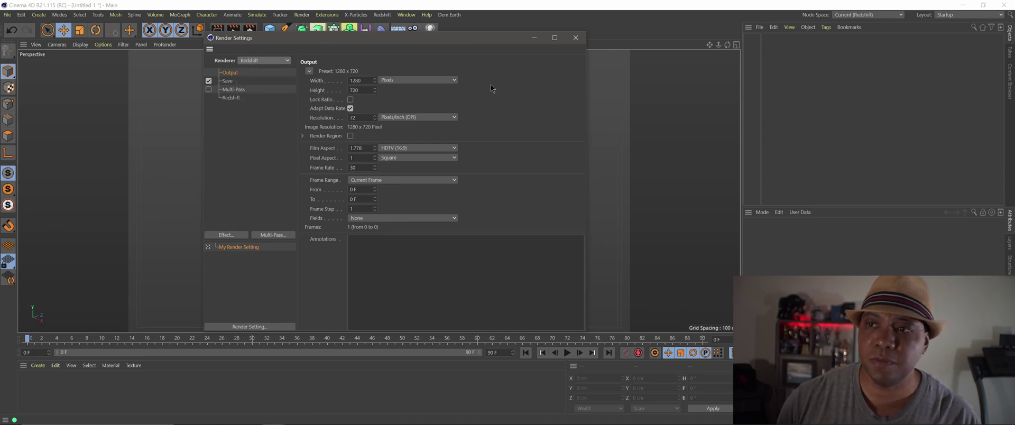
- Set the node space explicitly to Redshift and close the render settings
{"action": "left_click", "coordinate": [851, 16]}
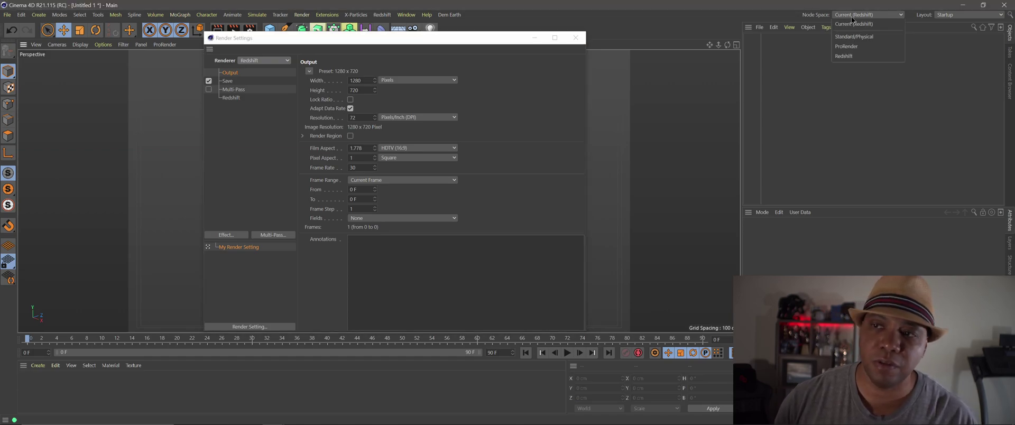
{"action": "left_click", "coordinate": [851, 57]}
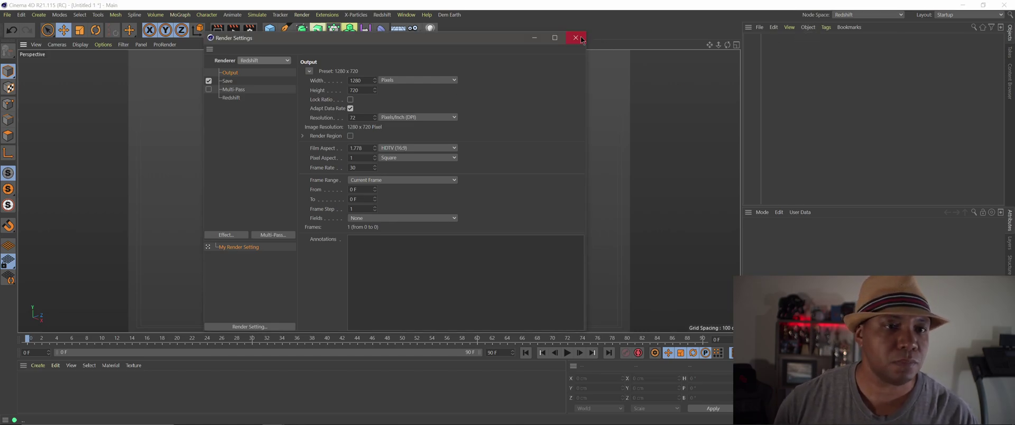
{"action": "left_click", "coordinate": [575, 38]}
- Create a standard Redshift material, enlarge the material manager area, and inspect the material's shader graph
{"action": "left_click", "coordinate": [383, 15]}
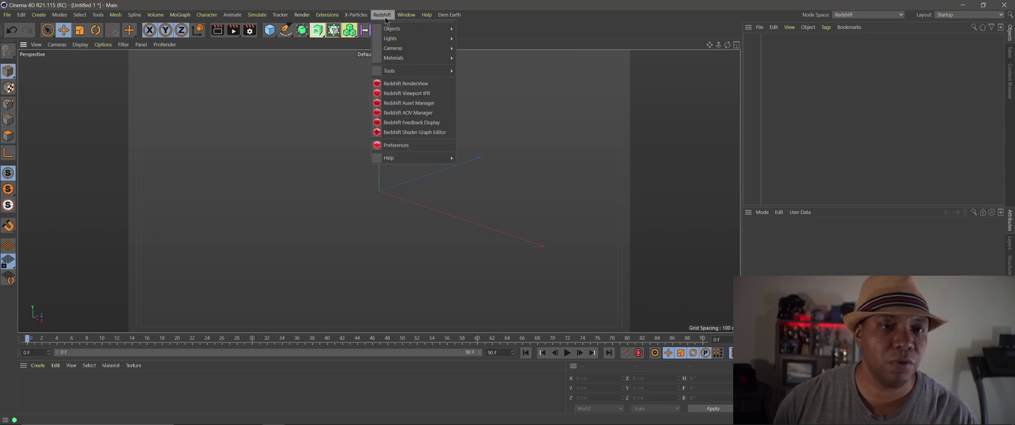
{"action": "mouse_move", "coordinate": [398, 61]}
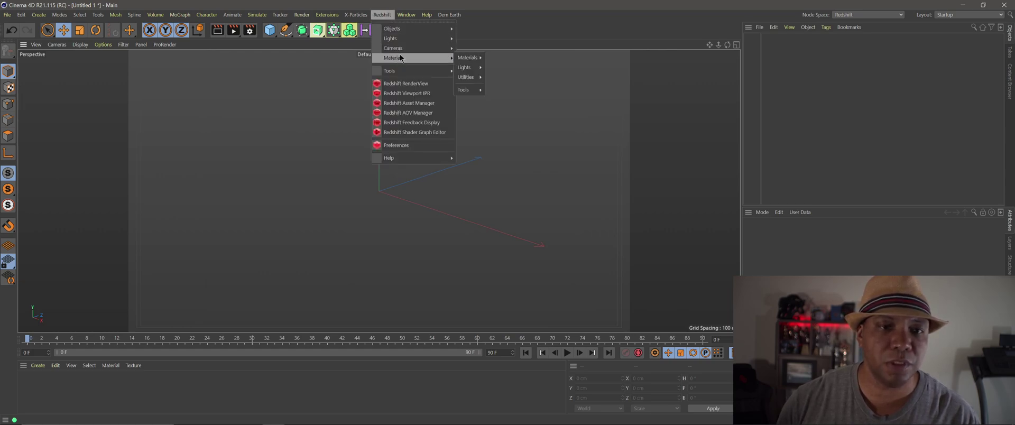
{"action": "mouse_move", "coordinate": [467, 60]}
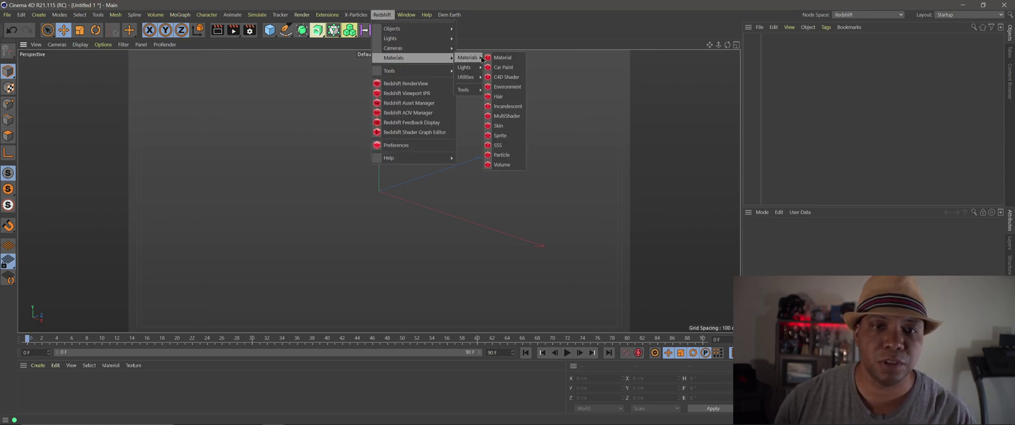
{"action": "left_click", "coordinate": [503, 58]}
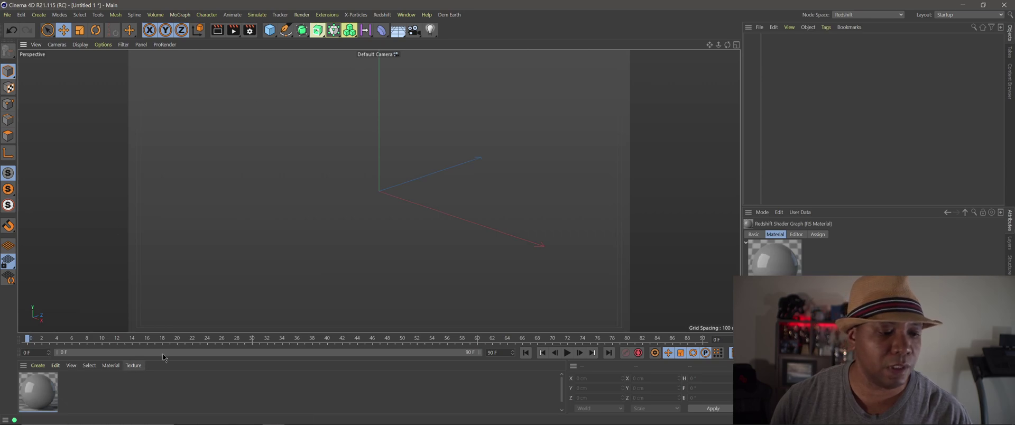
{"action": "left_click_drag", "start_coordinate": [175, 333], "coordinate": [164, 289]}
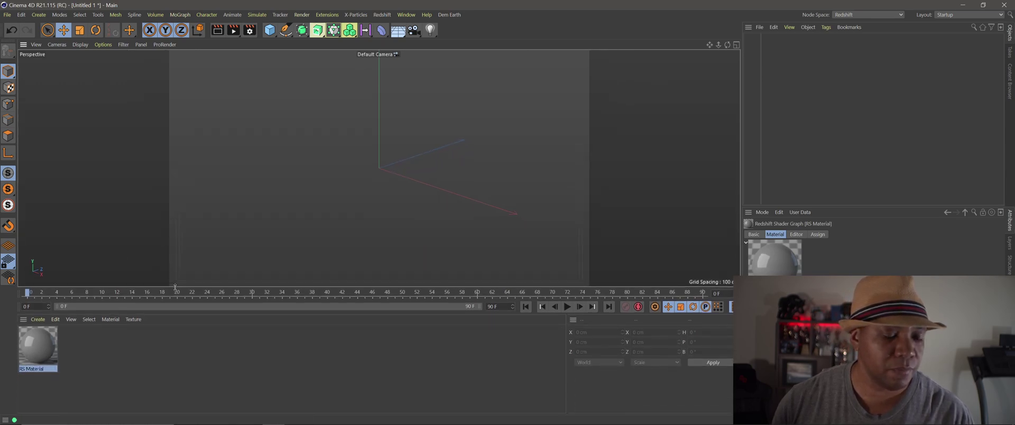
{"action": "double_click", "coordinate": [46, 358]}
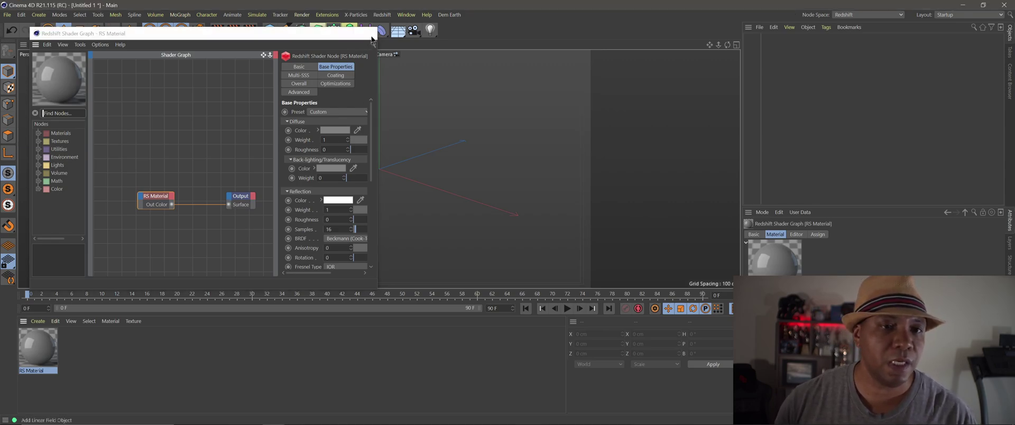
{"action": "left_click", "coordinate": [372, 35]}
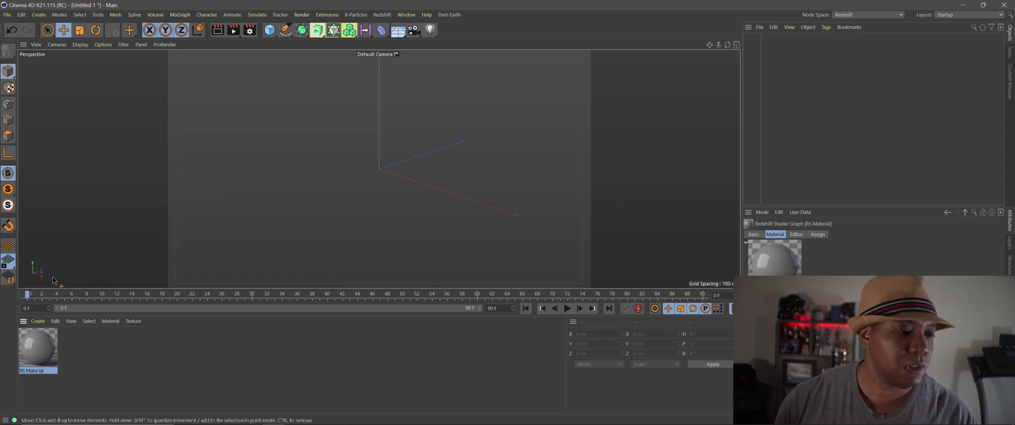
- Create a new node material alongside the Redshift material
{"action": "left_click", "coordinate": [38, 321]}
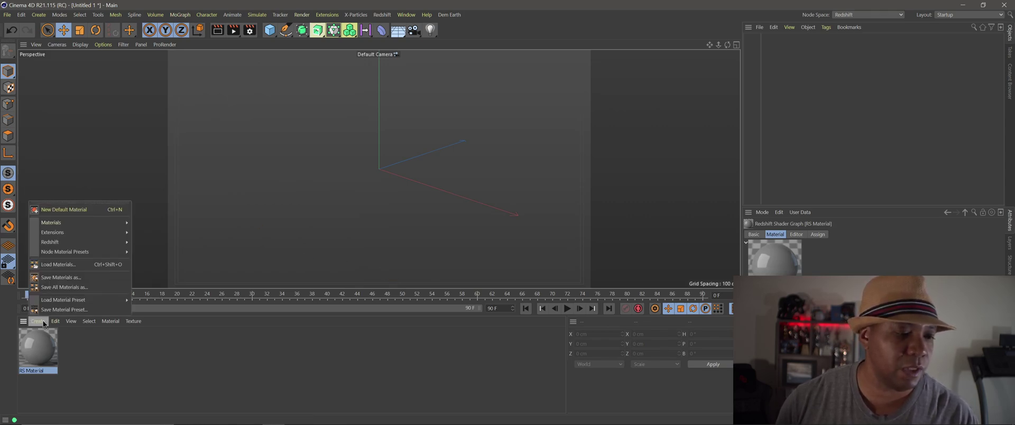
{"action": "mouse_move", "coordinate": [62, 224]}
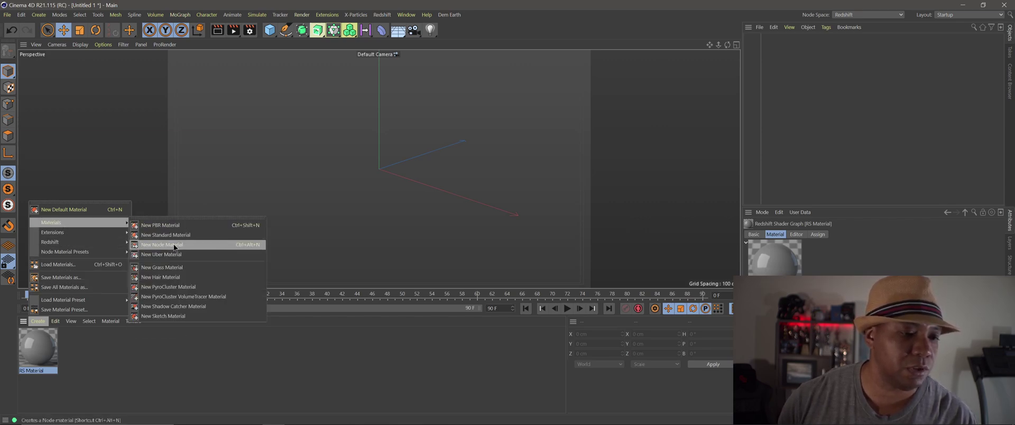
{"action": "left_click", "coordinate": [174, 244]}
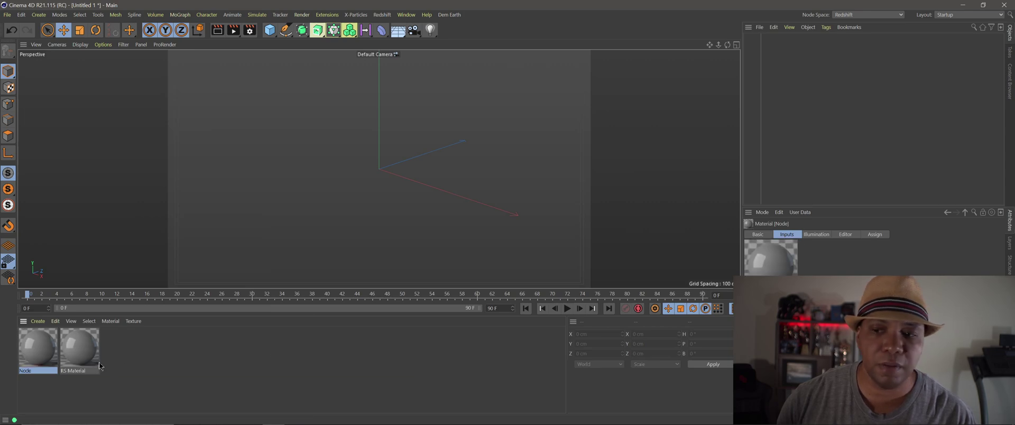
- Open the node material in the Node Editor, space the Material and Output nodes farther apart, and close the editor
{"action": "double_click", "coordinate": [43, 349]}
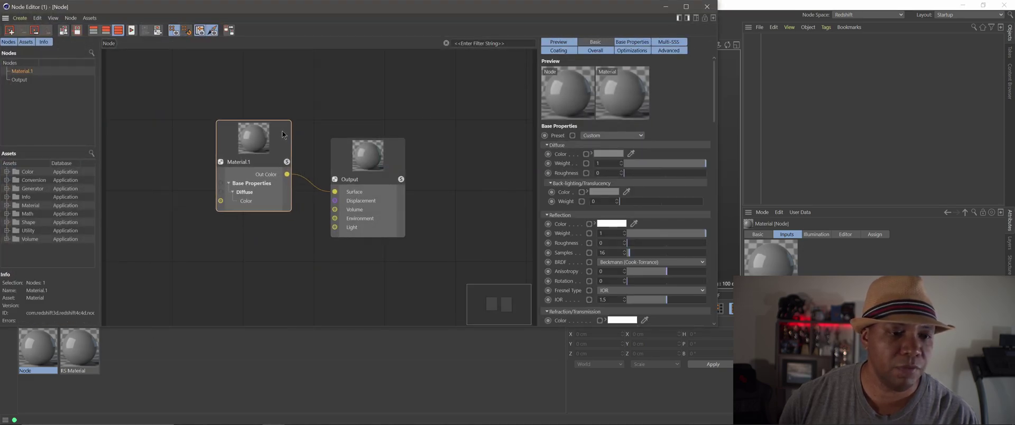
{"action": "left_click_drag", "start_coordinate": [284, 134], "coordinate": [261, 113]}
{"action": "left_click", "coordinate": [389, 147]}
{"action": "left_click_drag", "start_coordinate": [389, 147], "coordinate": [410, 171]}
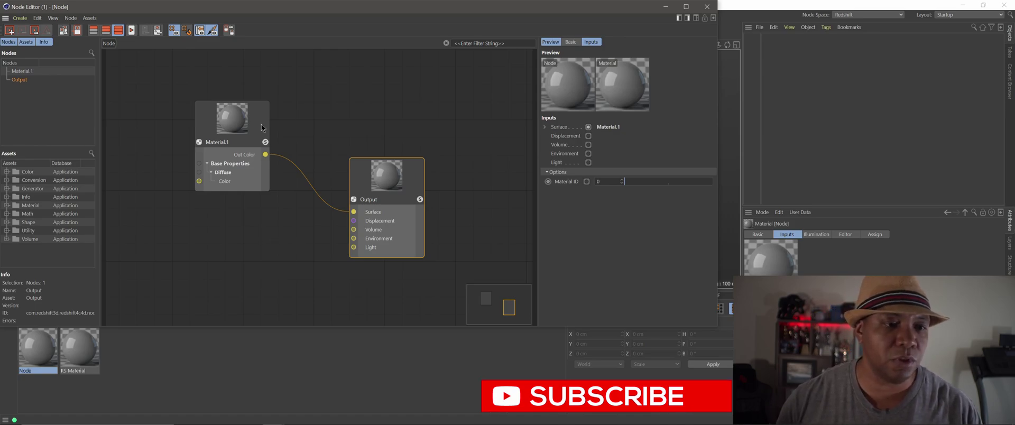
{"action": "left_click", "coordinate": [706, 6]}
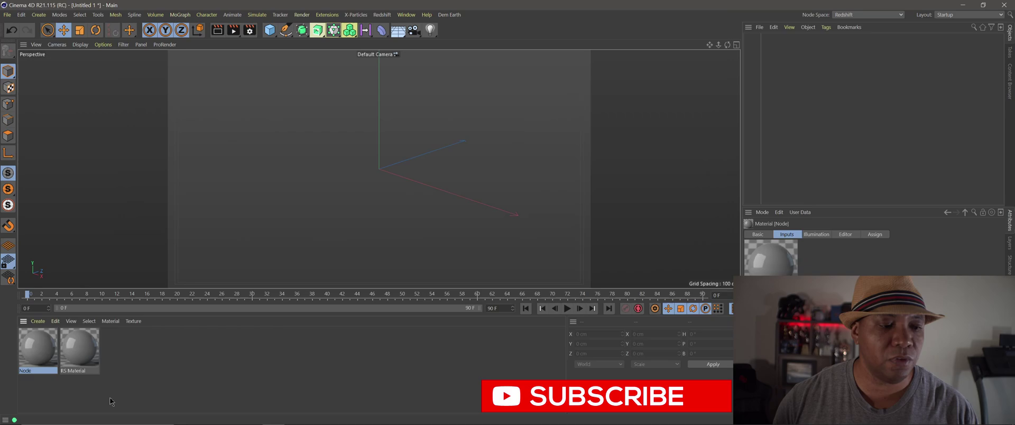
- Switch to Quixel Bridge, show the downloaded assets, and maximize the window
{"action": "left_click", "coordinate": [10, 416]}
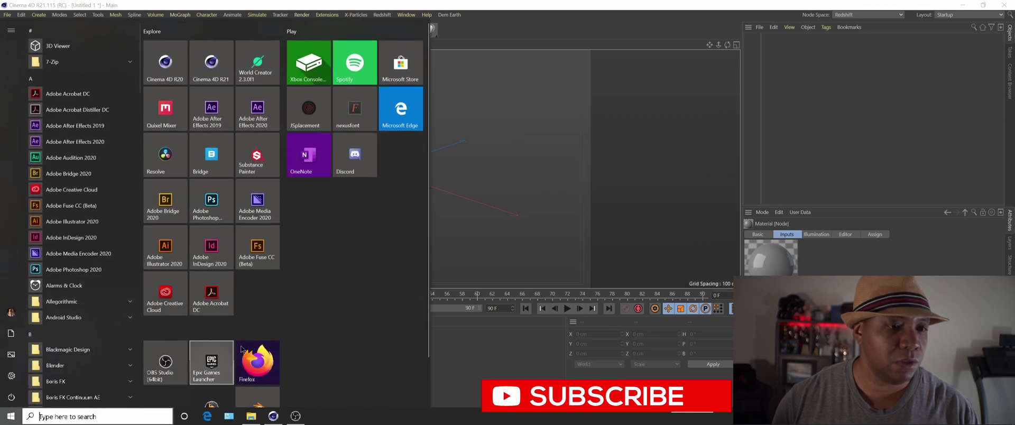
{"action": "left_click", "coordinate": [214, 167]}
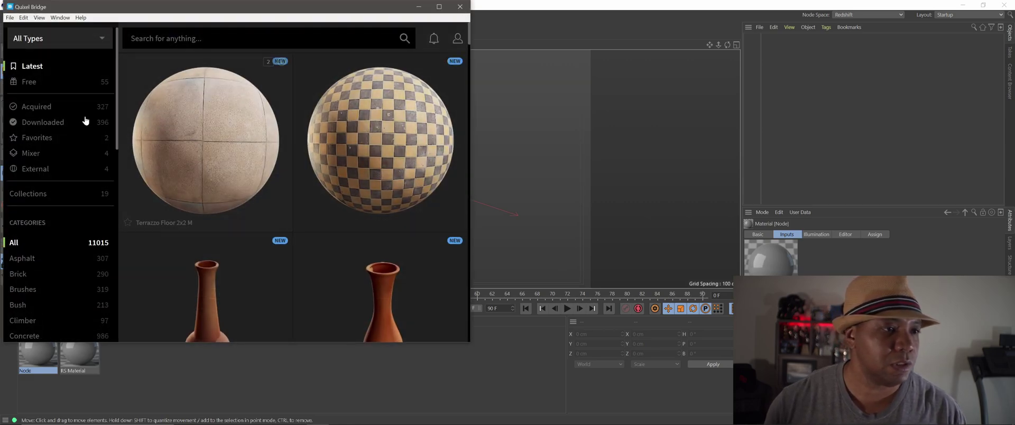
{"action": "left_click", "coordinate": [55, 128]}
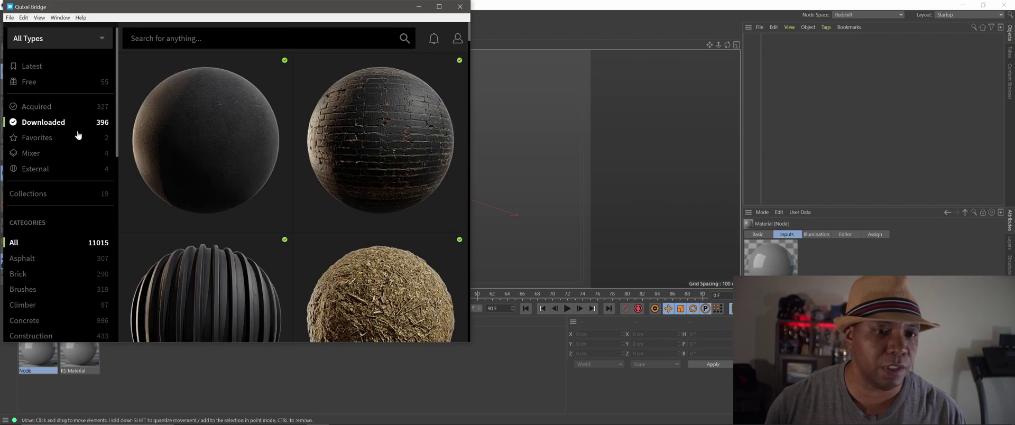
{"action": "left_click", "coordinate": [439, 7]}
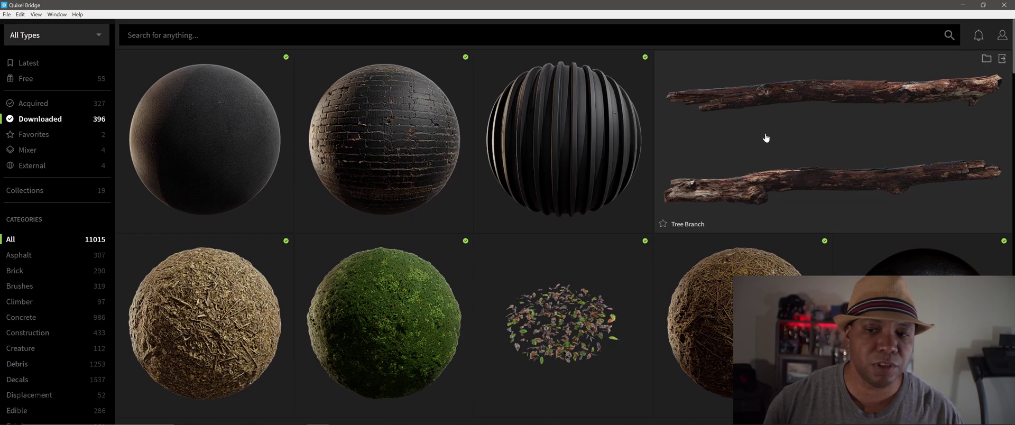
- Export the downloaded Tree Branch asset from Quixel Bridge to Cinema 4D, and return to Cinema 4D
{"action": "left_click", "coordinate": [765, 138]}
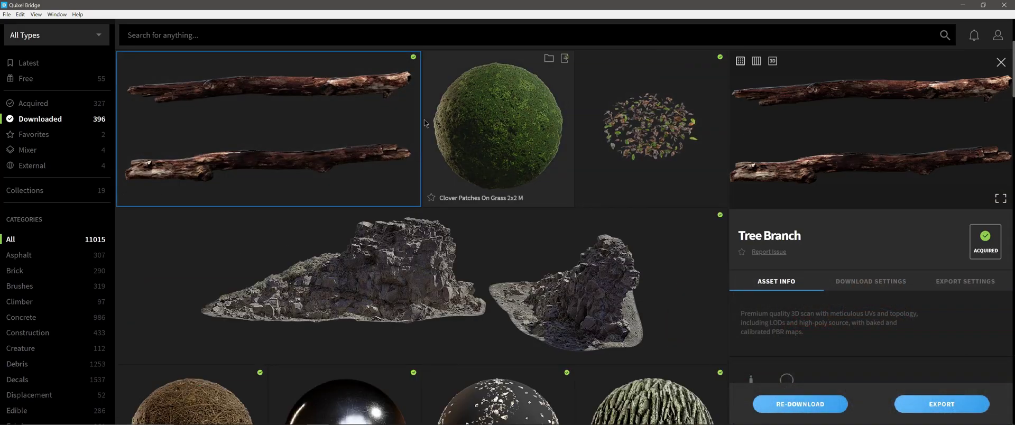
{"action": "left_click", "coordinate": [965, 281]}
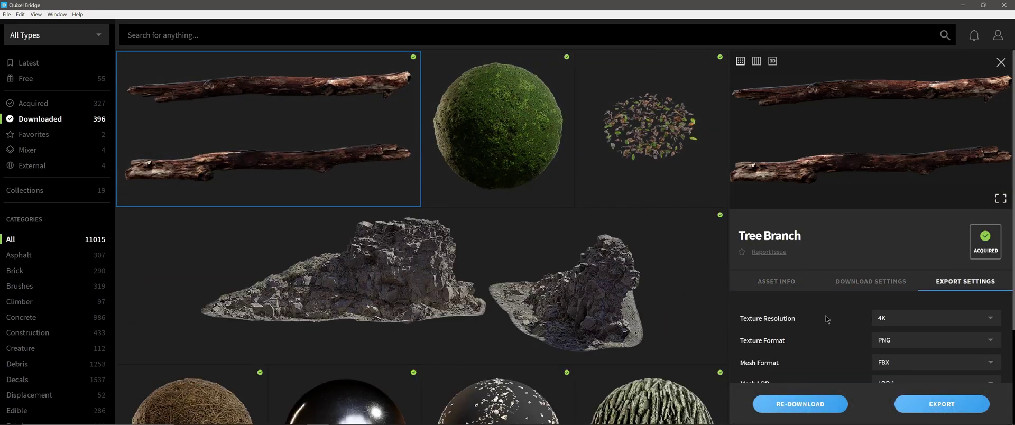
{"action": "scroll", "coordinate": [824, 316], "scroll_direction": "down", "scroll_amount": 3}
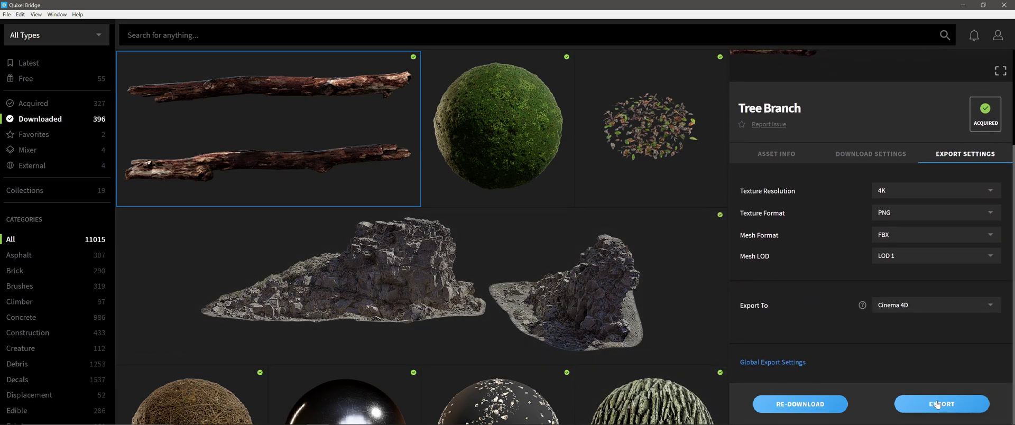
{"action": "left_click", "coordinate": [936, 404]}
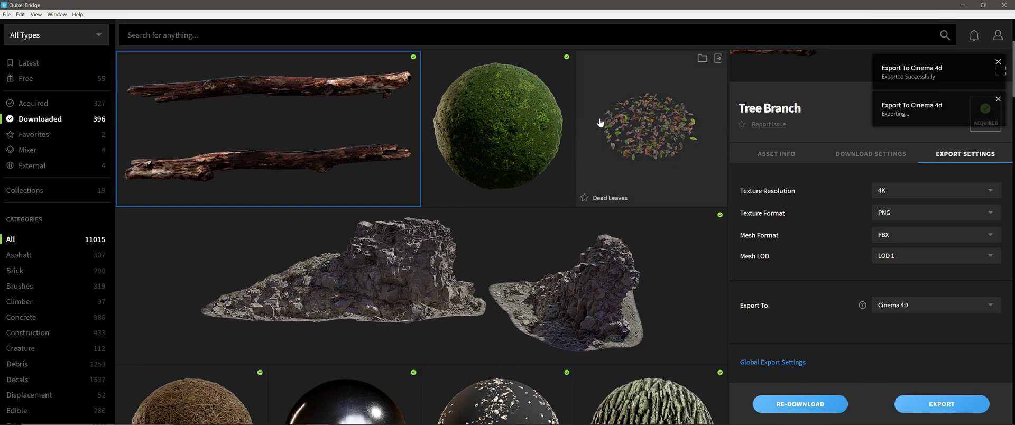
{"action": "left_click", "coordinate": [1004, 5]}
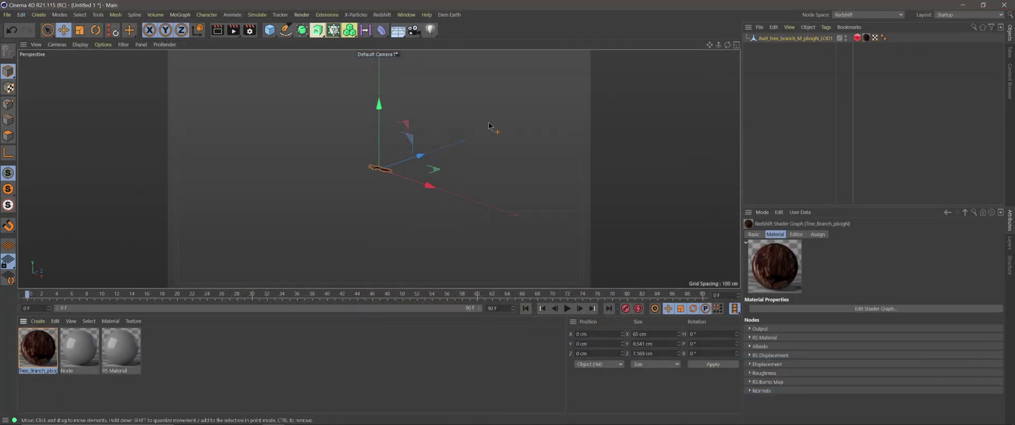
- Scale the imported tree branch object to 10 on the X, Y and Z axes
{"action": "left_click", "coordinate": [787, 39]}
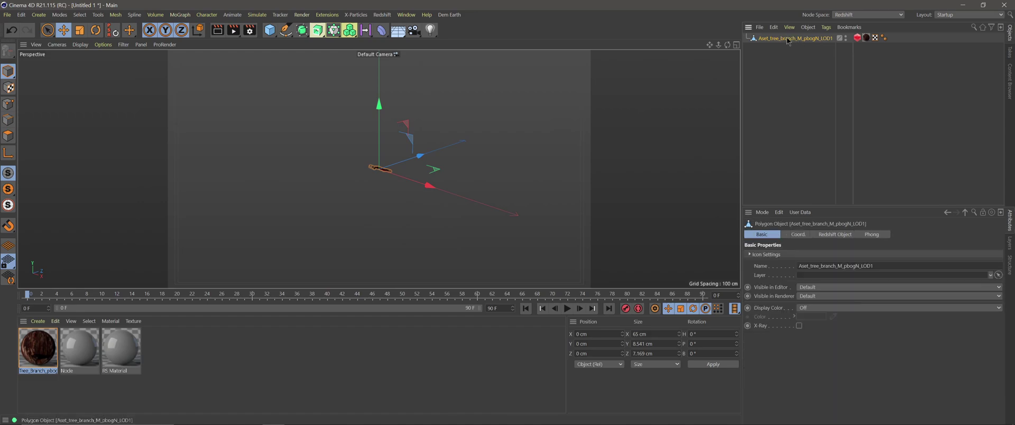
{"action": "left_click", "coordinate": [799, 234]}
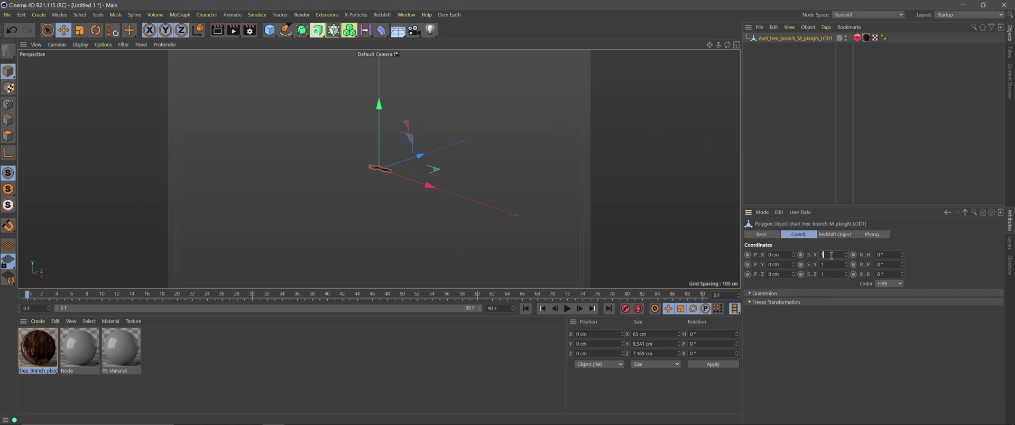
{"action": "key", "text": "Tab"}
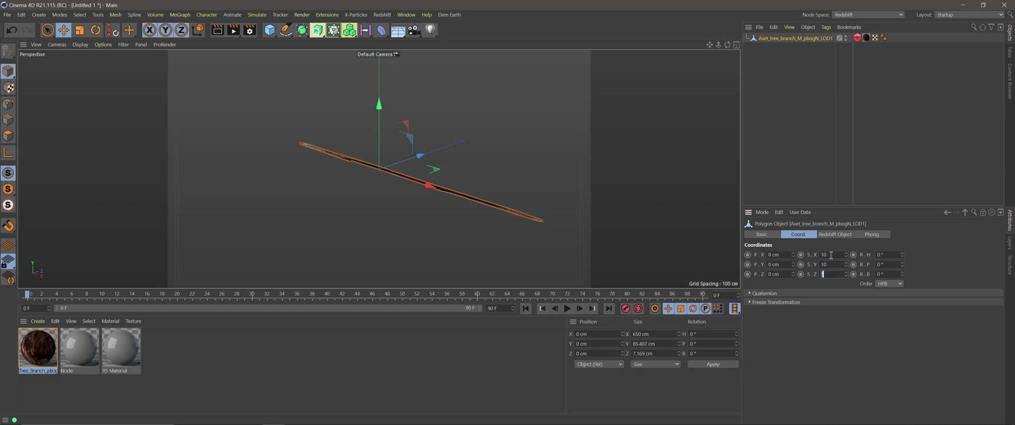
{"action": "type", "text": "10"}
{"action": "key", "text": "Return"}
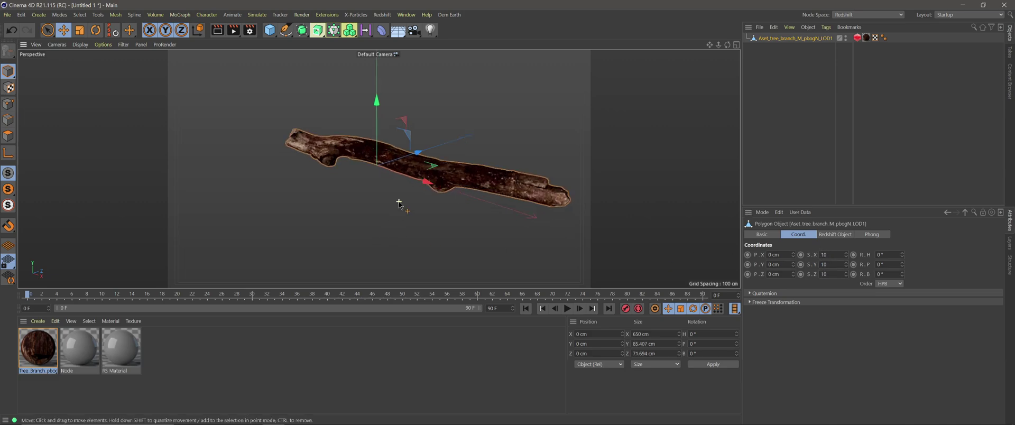
{"action": "mouse_move", "coordinate": [399, 202]}
{"action": "left_mouse_down", "text": "alt"}
{"action": "mouse_move", "coordinate": [437, 204]}
{"action": "mouse_move", "coordinate": [384, 209]}
{"action": "mouse_move", "coordinate": [410, 220]}
{"action": "mouse_move", "coordinate": [396, 210]}
{"action": "left_mouse_up", "text": "alt"}
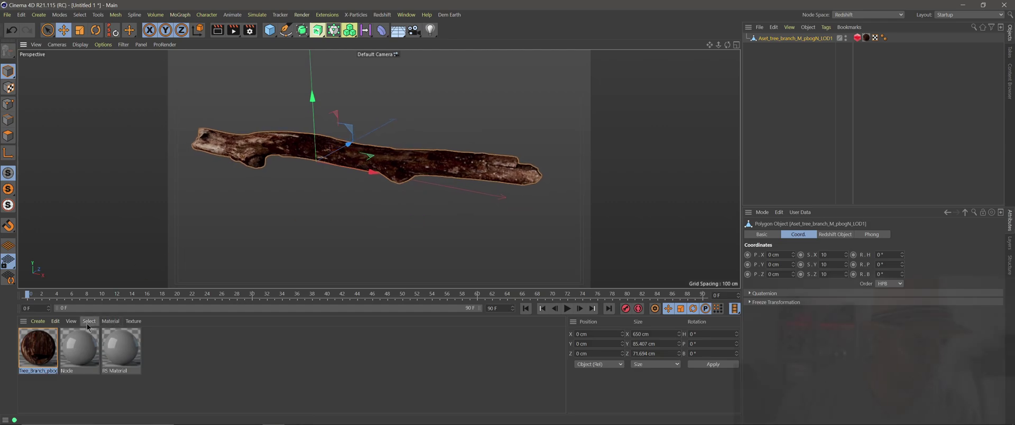
- Delete the unused materials, and examine the tree branch material's node connections in an enlarged Redshift shader graph before closing it
{"action": "left_click", "coordinate": [62, 322]}
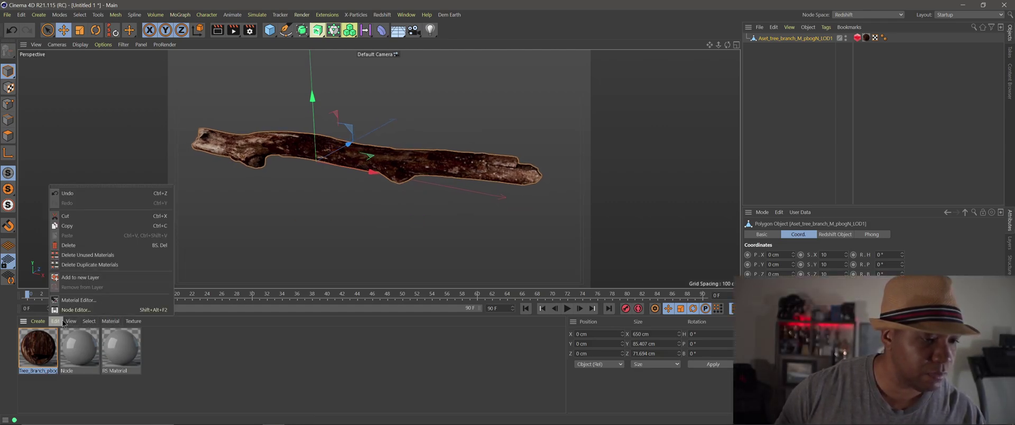
{"action": "left_click", "coordinate": [82, 256]}
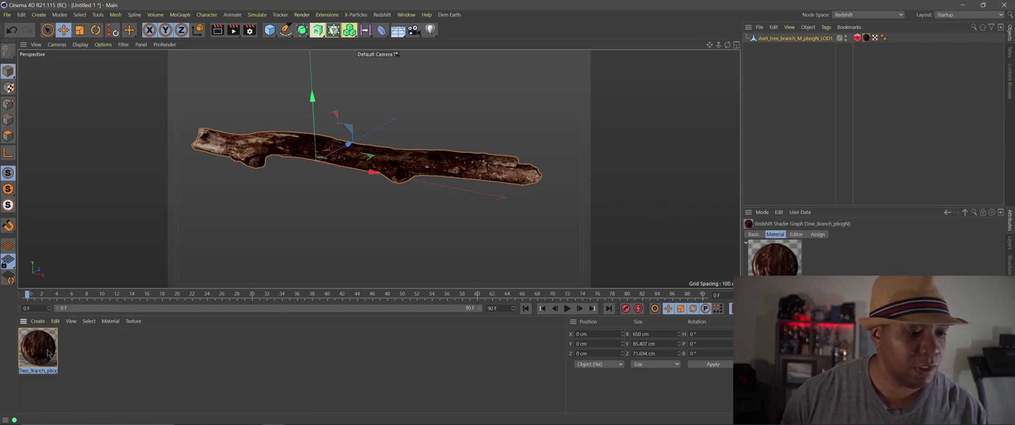
{"action": "double_click", "coordinate": [47, 353]}
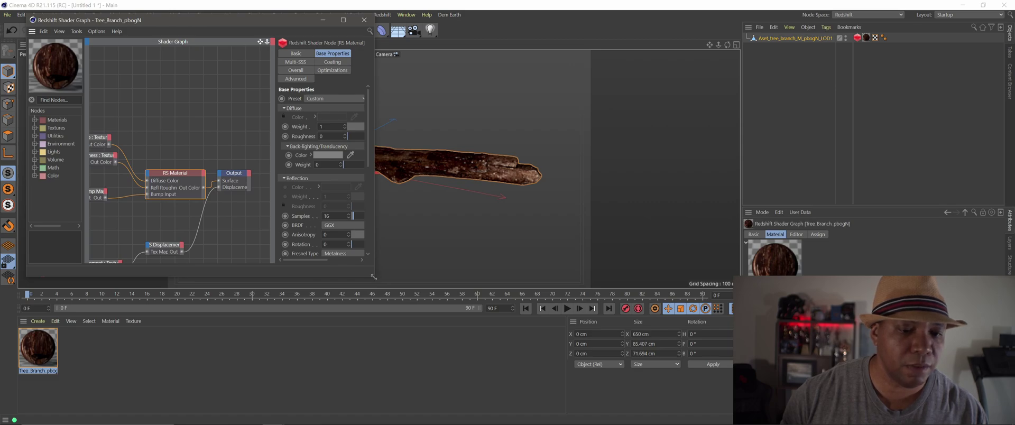
{"action": "left_click_drag", "start_coordinate": [373, 277], "coordinate": [621, 339]}
{"action": "left_click", "coordinate": [285, 156]}
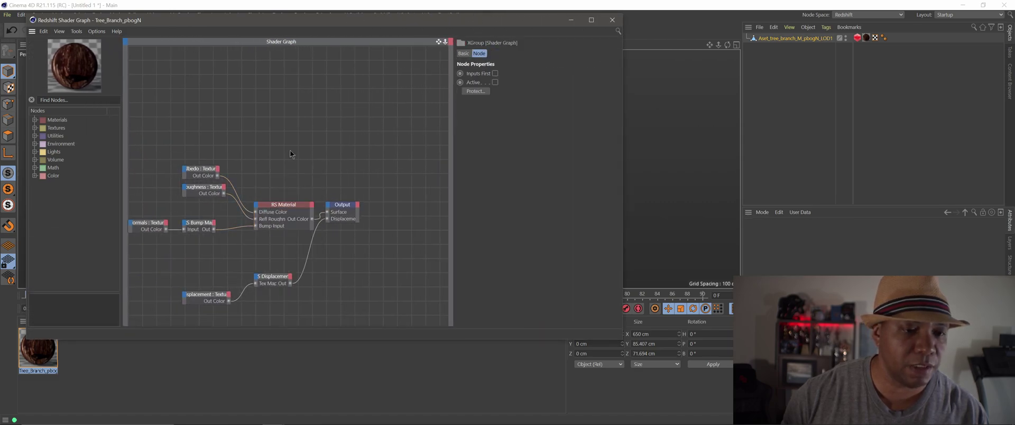
{"action": "middle_click_drag", "start_coordinate": [266, 146], "coordinate": [312, 114]}
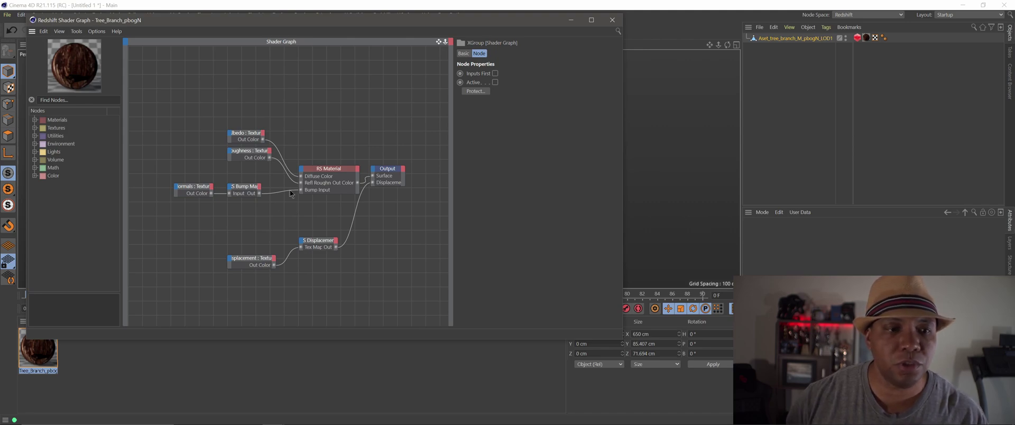
{"action": "left_click", "coordinate": [612, 20]}
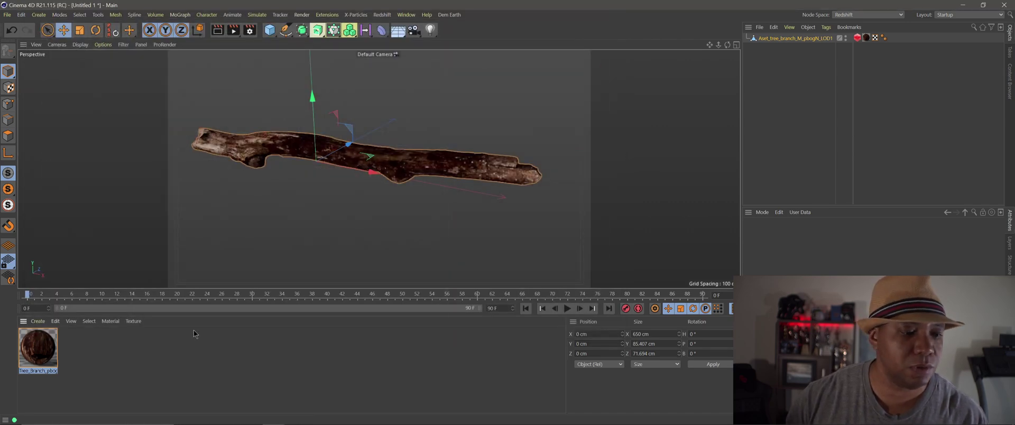
- Convert the tree branch material to a node material with Redshift's Convert to Nodes, keeping the original
{"action": "left_click", "coordinate": [43, 344]}
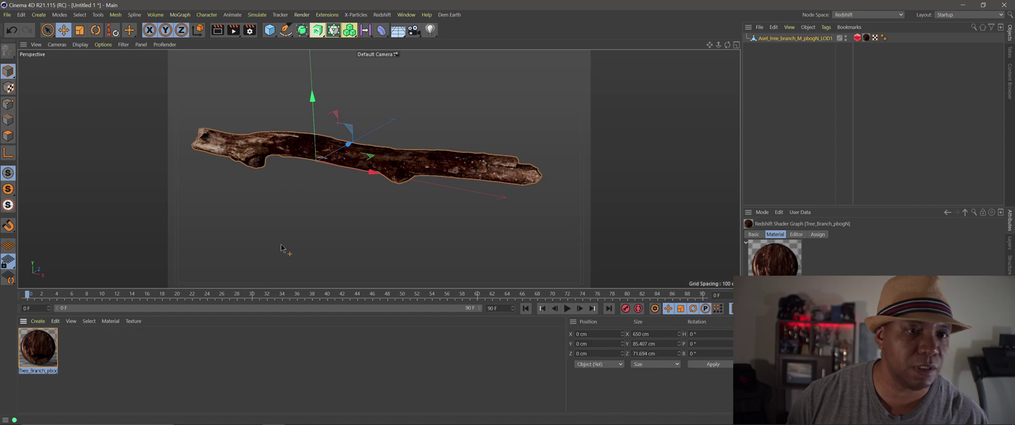
{"action": "left_click", "coordinate": [389, 16]}
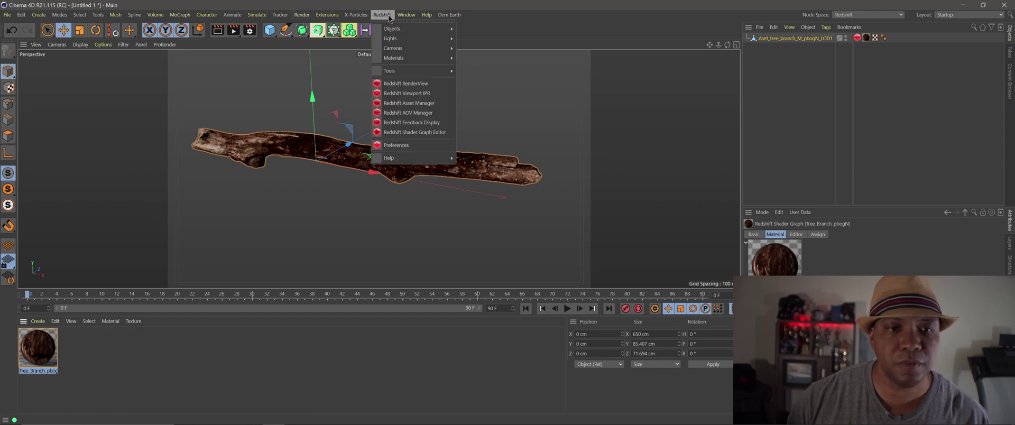
{"action": "mouse_move", "coordinate": [405, 61]}
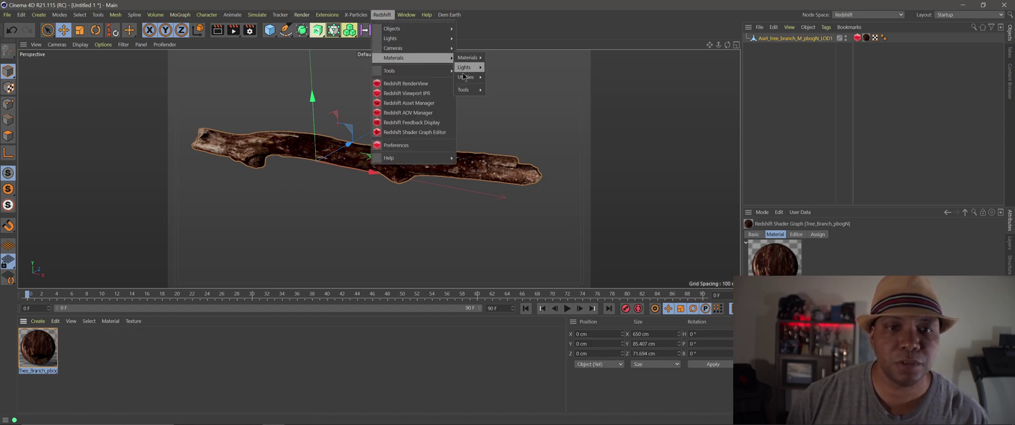
{"action": "mouse_move", "coordinate": [461, 91]}
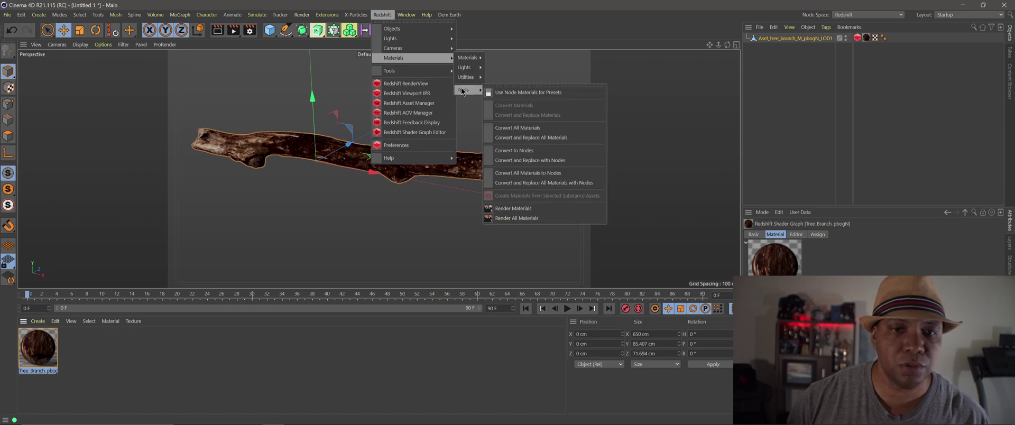
{"action": "left_click", "coordinate": [515, 151]}
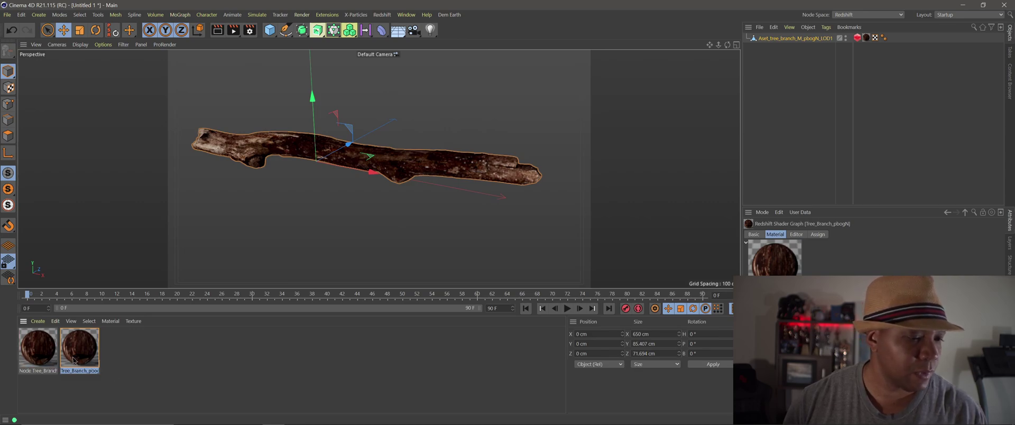
- Open the converted tree branch material in the Node Editor, and enlarge and reposition the editor to examine its node network
{"action": "left_click", "coordinate": [31, 360]}
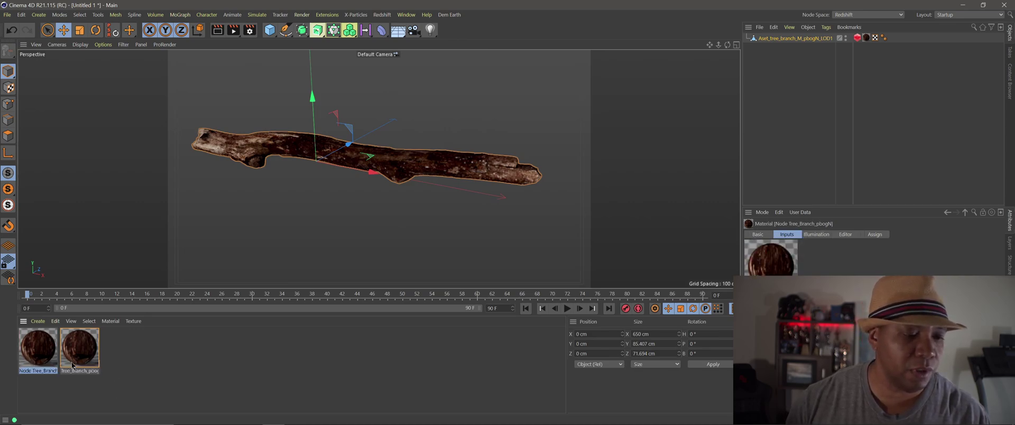
{"action": "double_click", "coordinate": [45, 355]}
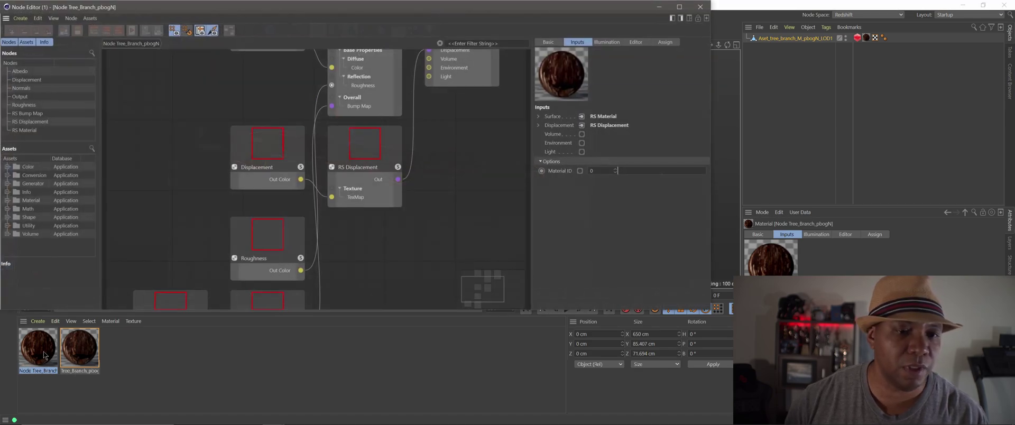
{"action": "right_click", "coordinate": [372, 253]}
{"action": "left_click", "coordinate": [384, 246]}
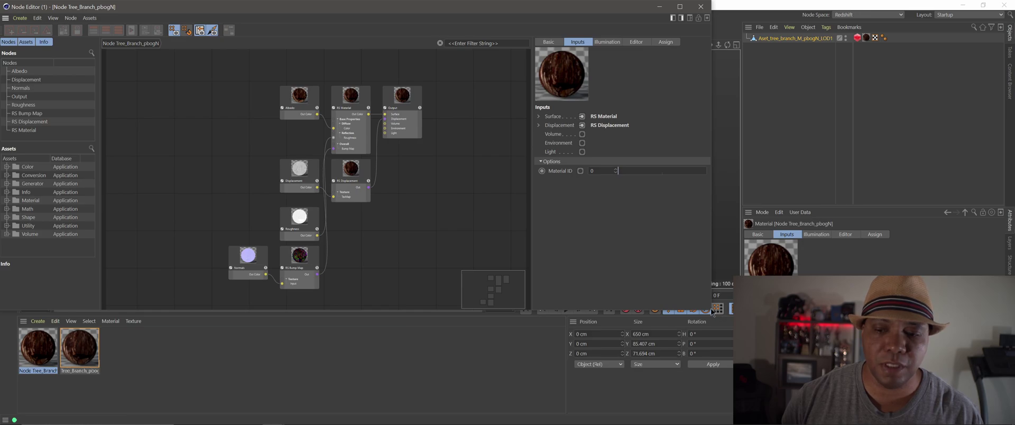
{"action": "left_click_drag", "start_coordinate": [719, 314], "coordinate": [768, 377]}
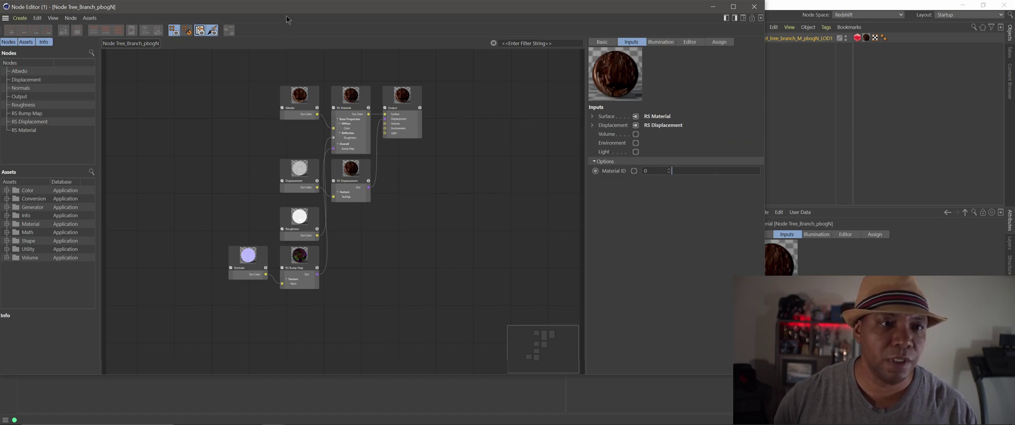
{"action": "left_click_drag", "start_coordinate": [303, 22], "coordinate": [392, 35]}
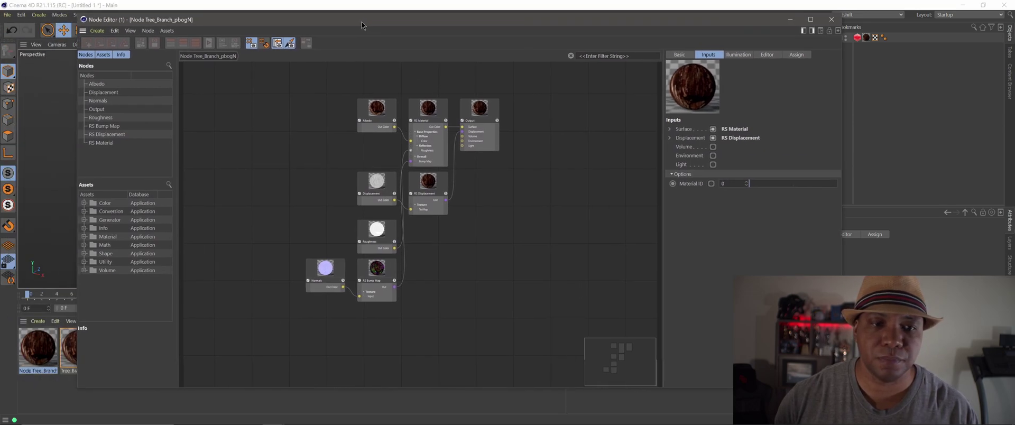
{"action": "scroll", "coordinate": [494, 172], "scroll_direction": "up", "scroll_amount": 2}
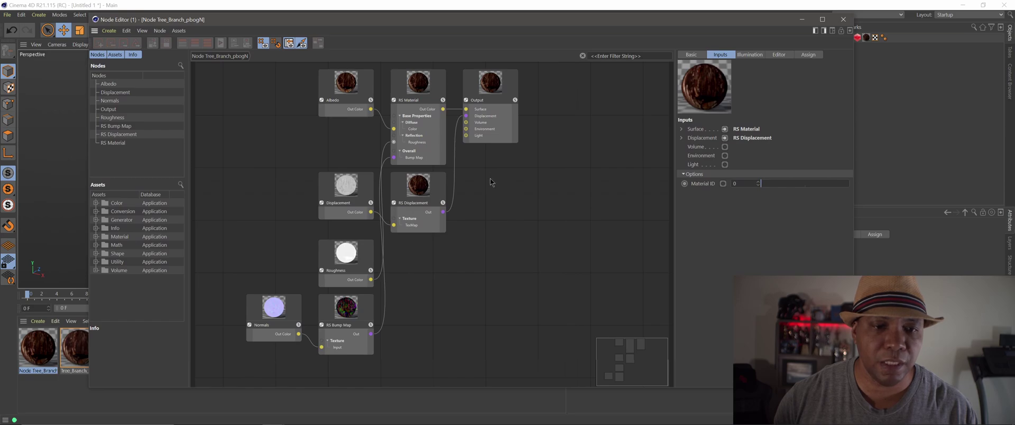
- Inspect the texture settings of the Albedo and Displacement nodes in the converted material
{"action": "left_click", "coordinate": [363, 87]}
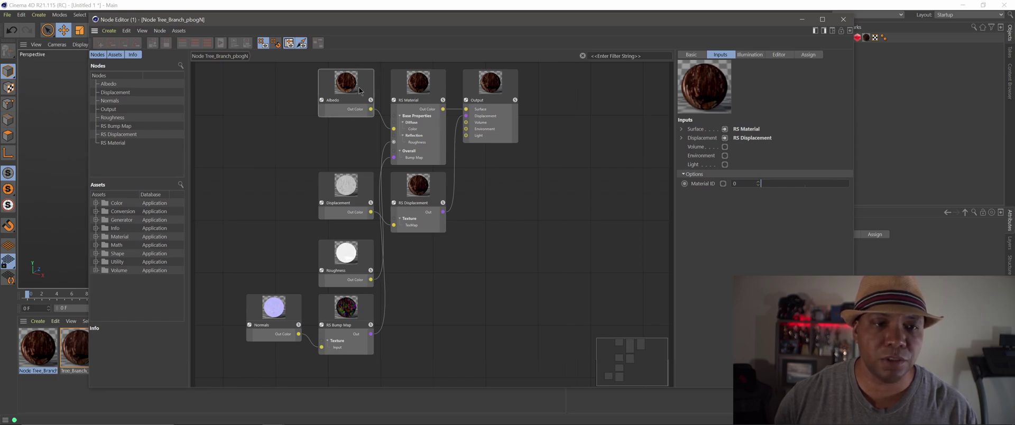
{"action": "mouse_move", "coordinate": [363, 87]}
{"action": "left_mouse_down"}
{"action": "mouse_move", "coordinate": [342, 102]}
{"action": "mouse_move", "coordinate": [368, 87]}
{"action": "left_mouse_up"}
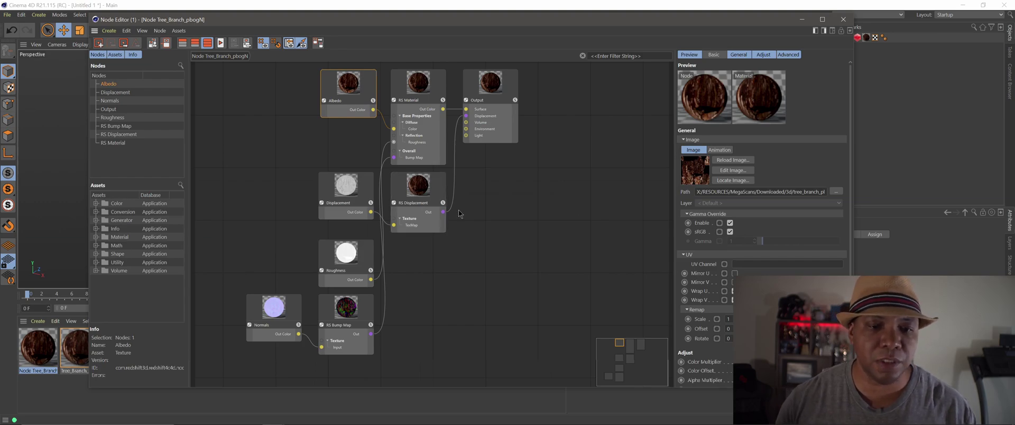
{"action": "scroll", "coordinate": [468, 253], "scroll_direction": "down", "scroll_amount": 1}
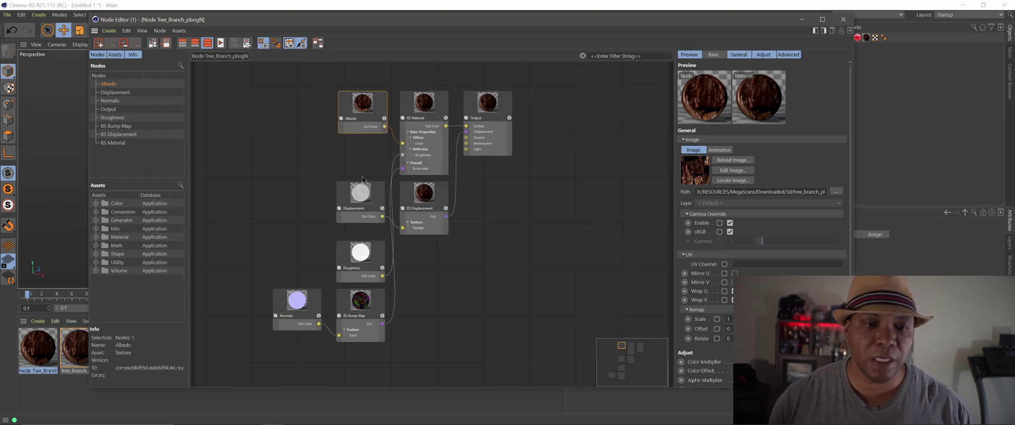
{"action": "left_click", "coordinate": [381, 197]}
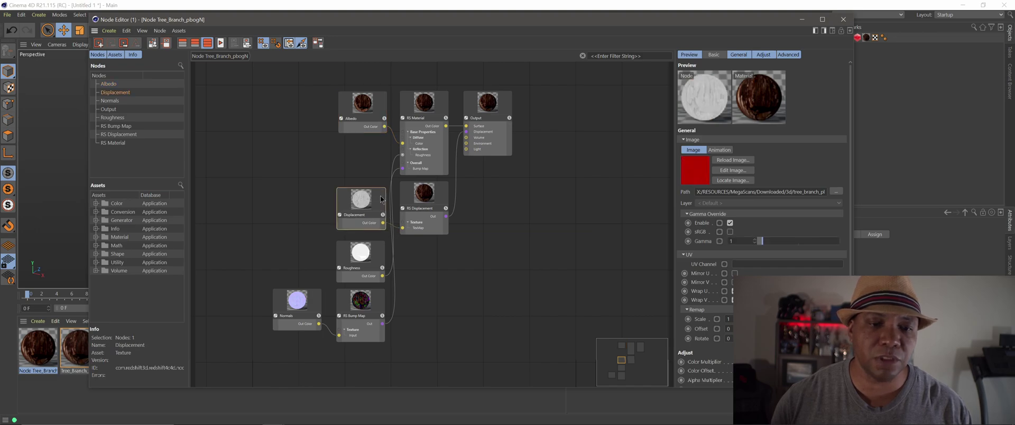